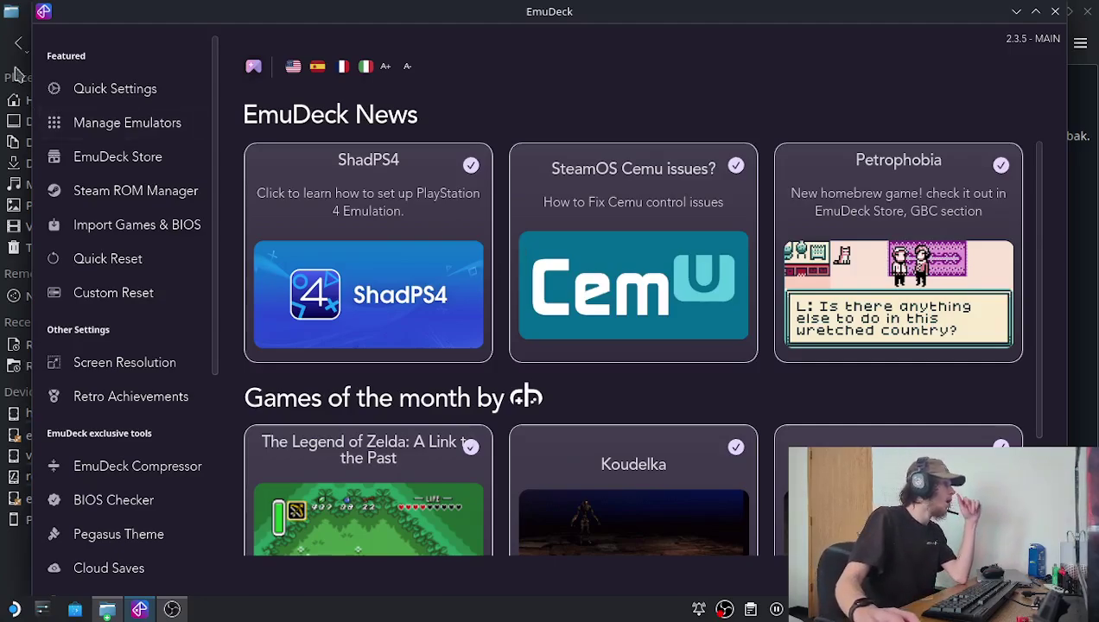
Open EmuDeck's emulator page and view Xenia's details: an Xbox 360 emulator needing no BIOS.
click(113, 126)
scroll(831, 229, down, 2)
scroll(832, 229, down, 5)
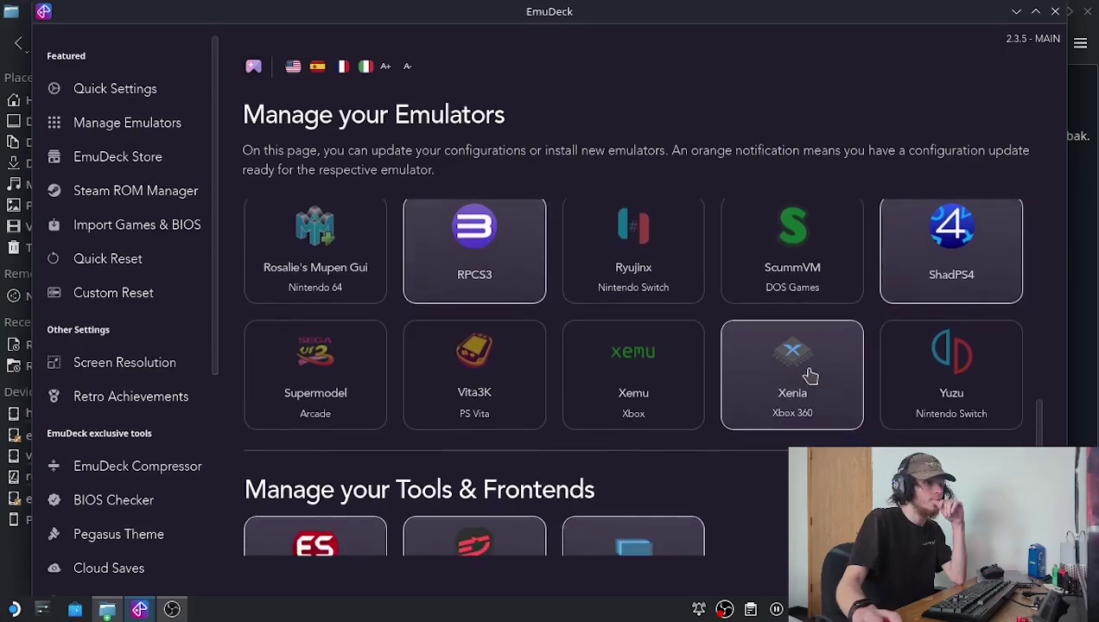
click(808, 374)
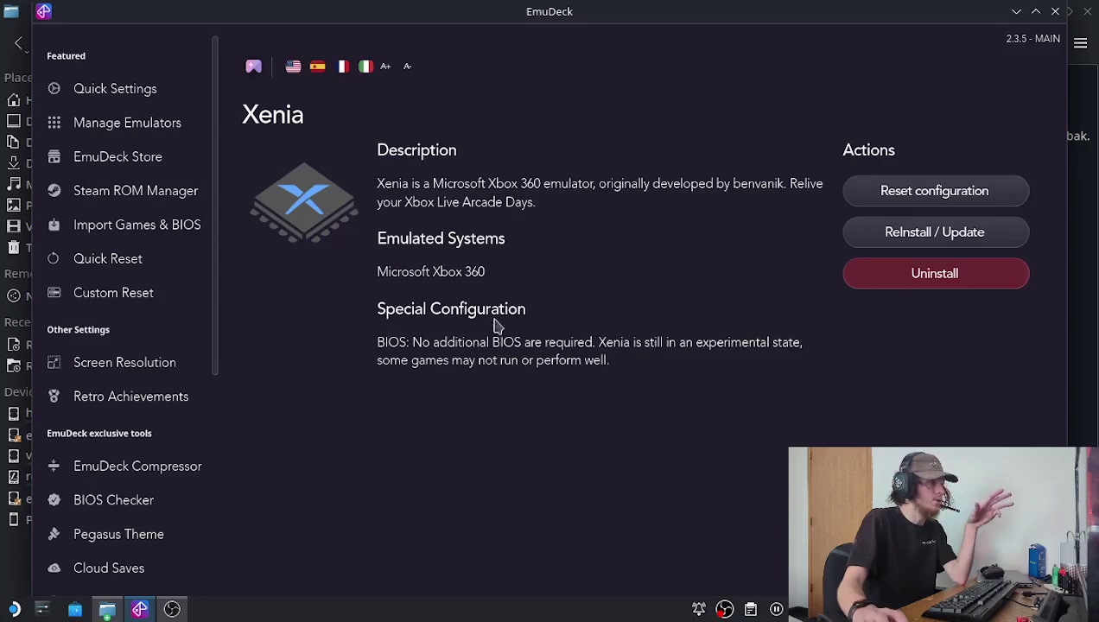
Close EmuDeck, launch Brave, and save the canary_experimental xenia_canary.zip (4.44 MB) to Documents.
click(1054, 10)
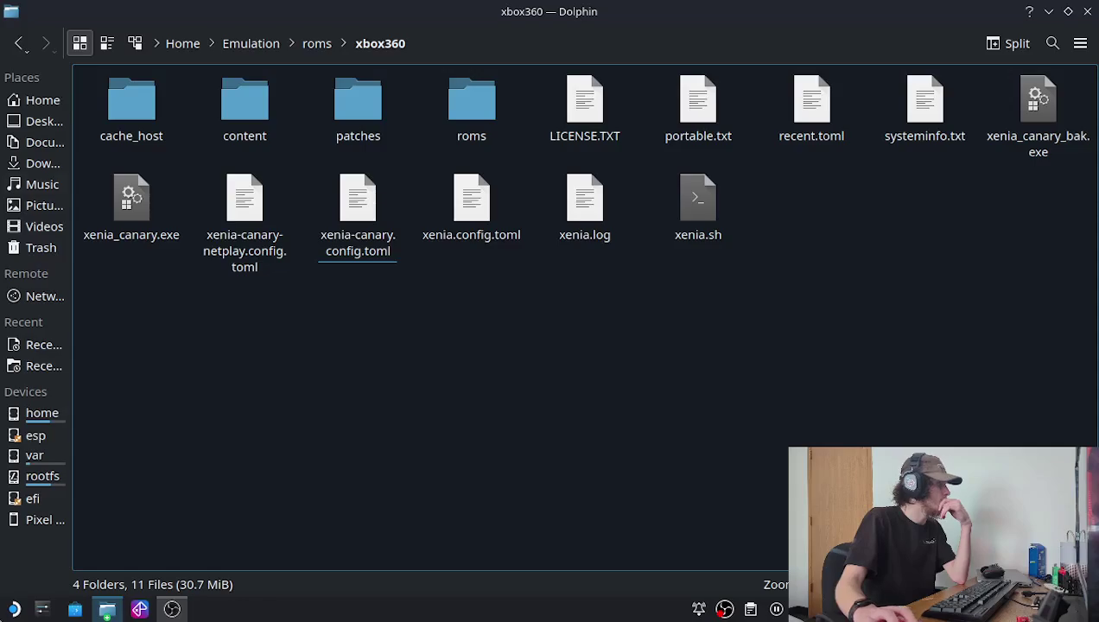
click(7, 611)
mouse_move(87, 359)
click(313, 201)
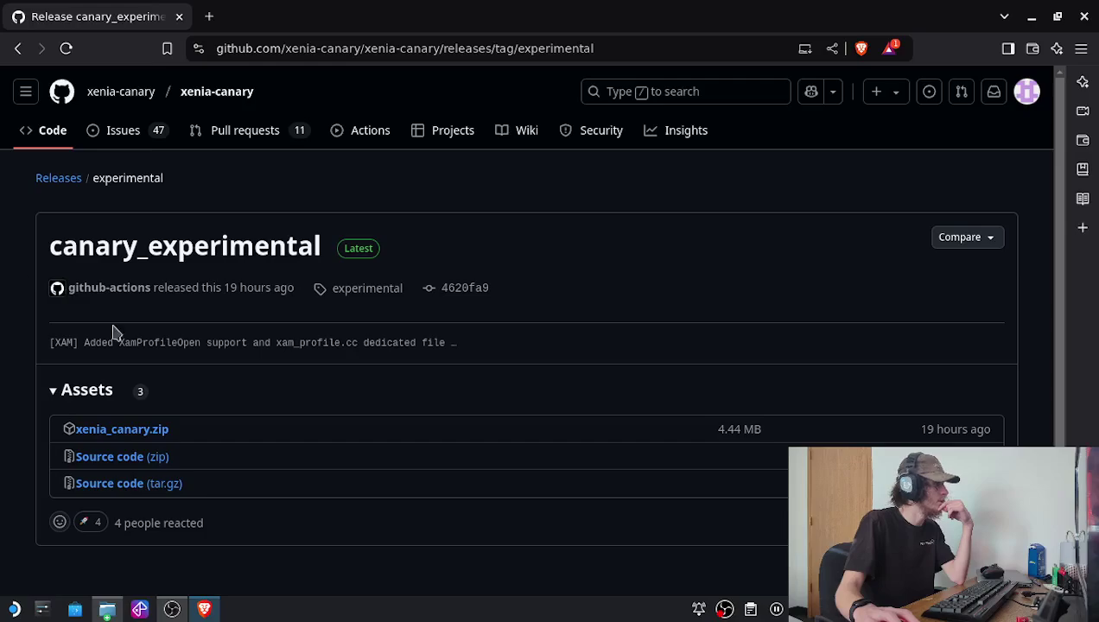
click(122, 430)
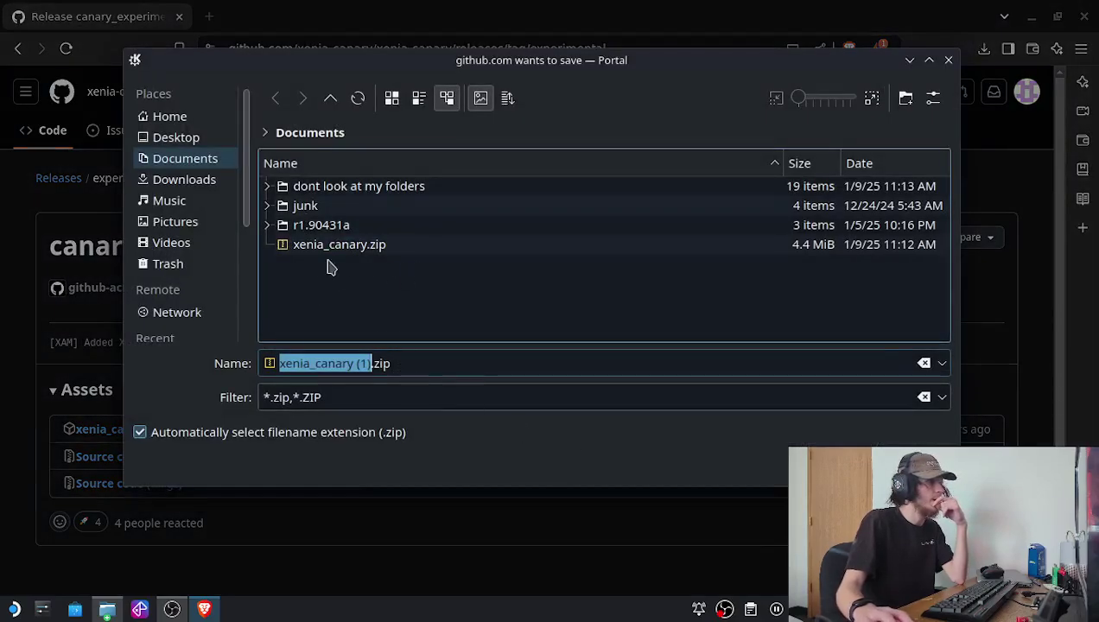
key(Return)
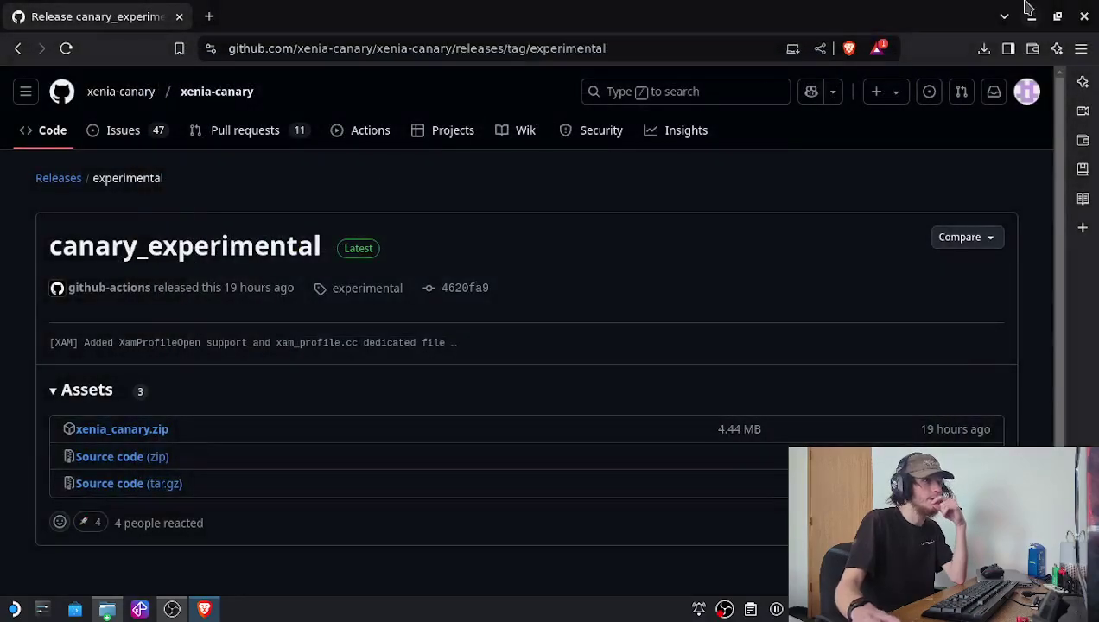
Extract xenia_canary.zip in the Documents folder.
click(1034, 15)
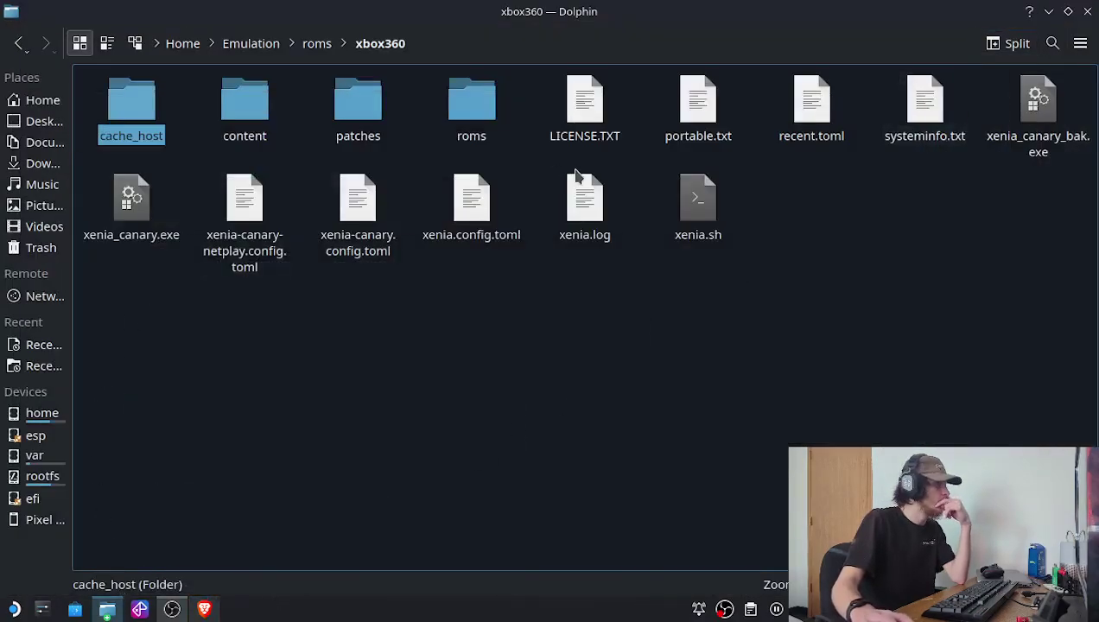
click(42, 99)
click(44, 142)
right_click(474, 103)
mouse_move(519, 332)
click(919, 379)
Copy the new xenia_canary.exe from the extracted xenia_canary folder.
click(460, 98)
double_click(460, 98)
drag(327, 84, 220, 118)
right_click(239, 97)
click(273, 184)
Paste xenia_canary.exe into Emulation/roms/xbox360, overwriting the old 14.7 MiB copy.
click(42, 100)
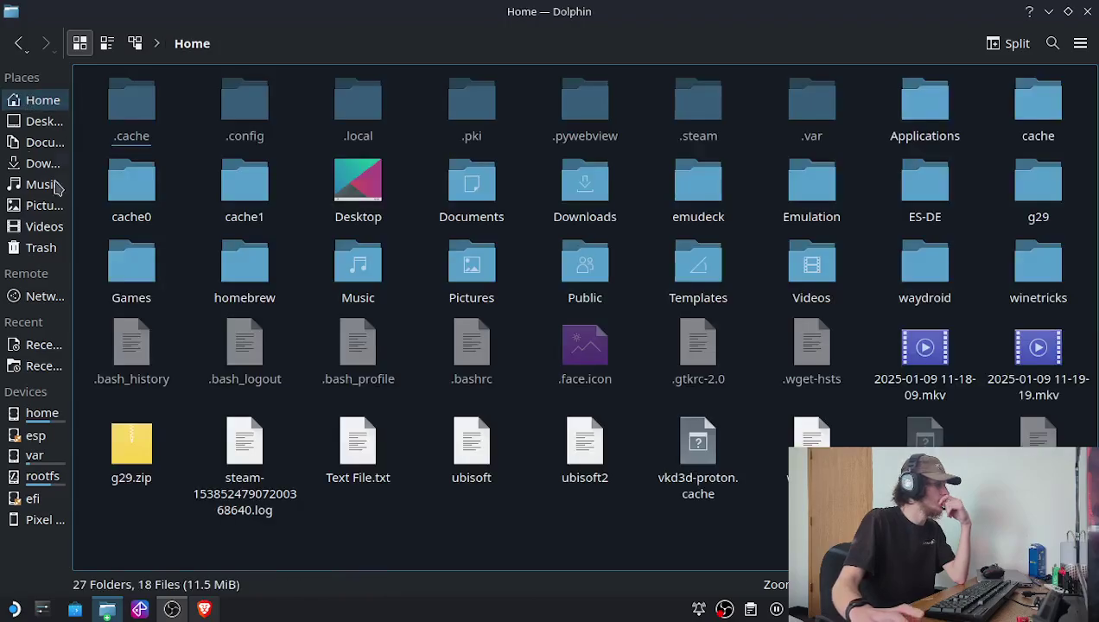
double_click(806, 173)
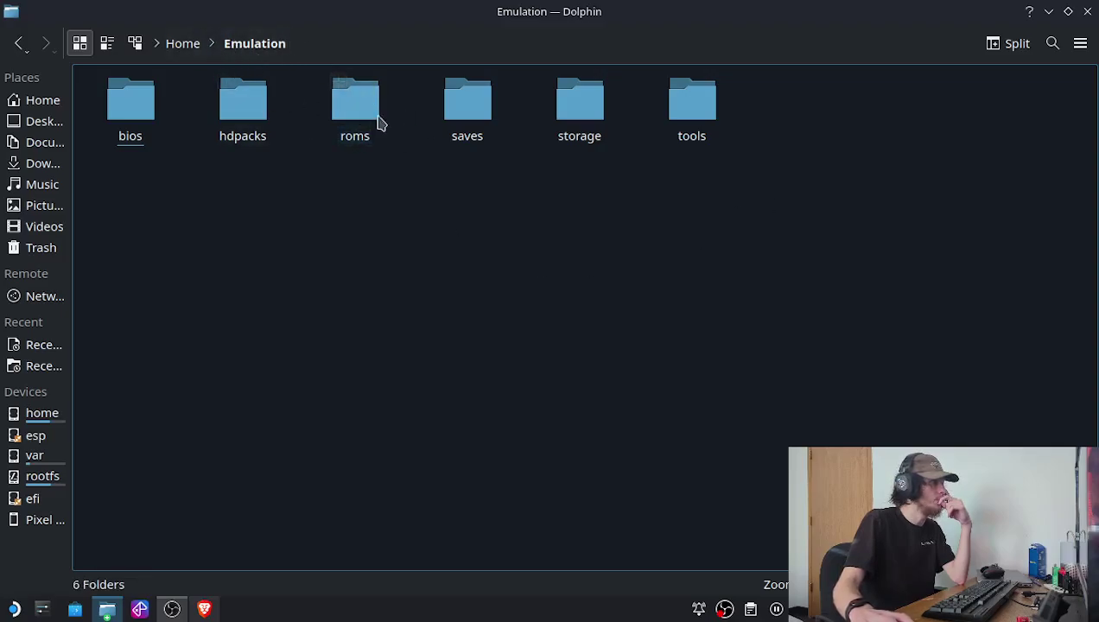
double_click(369, 110)
scroll(768, 405, down, 15)
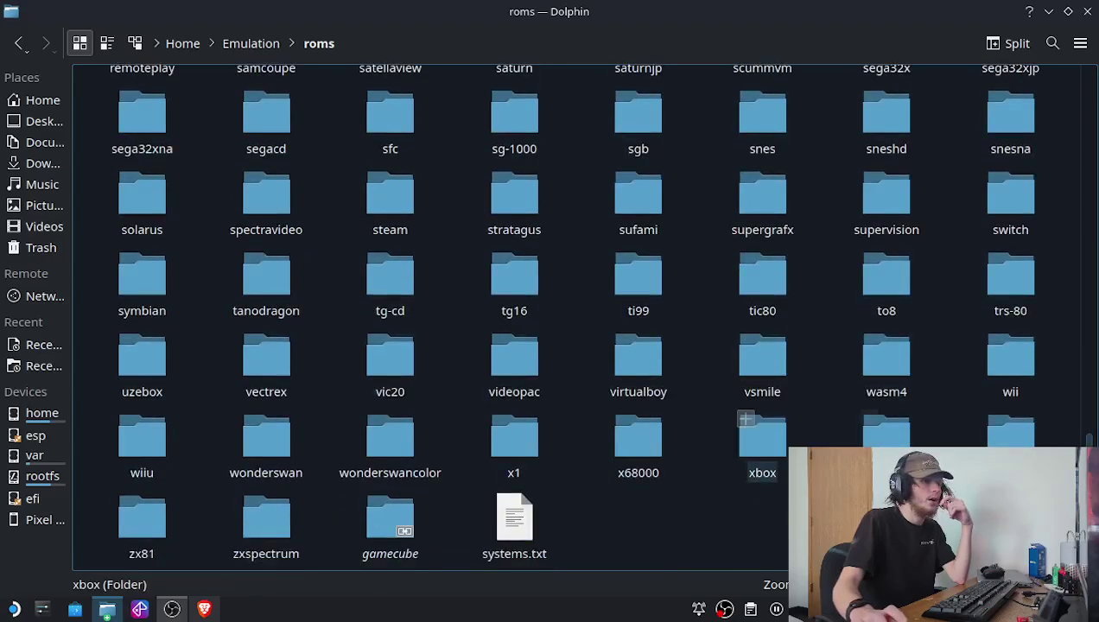
double_click(875, 436)
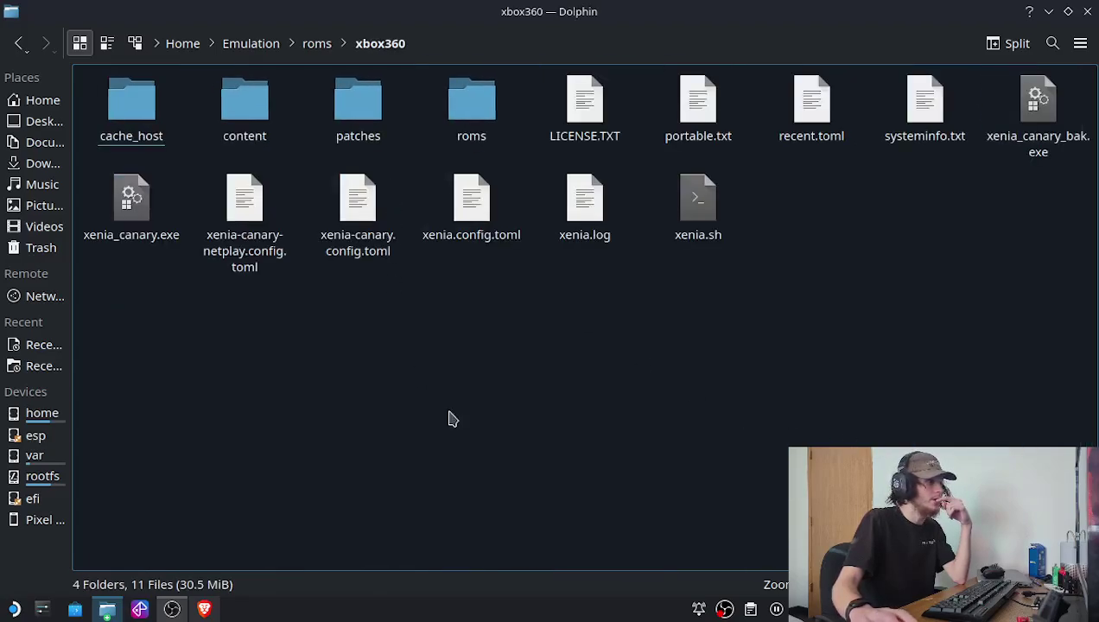
right_click(859, 230)
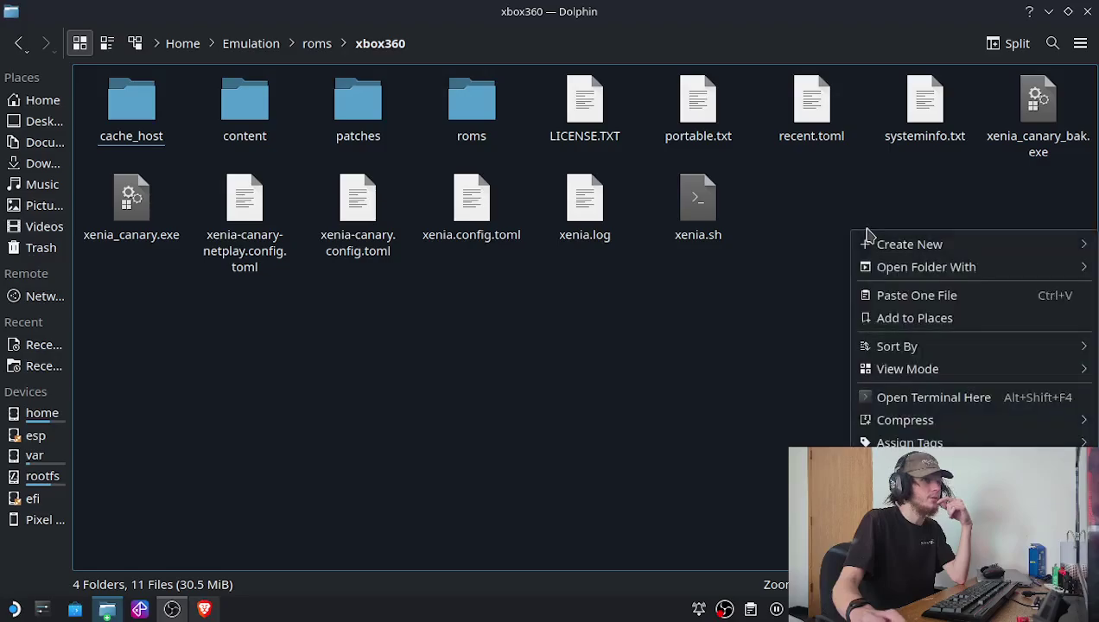
click(923, 293)
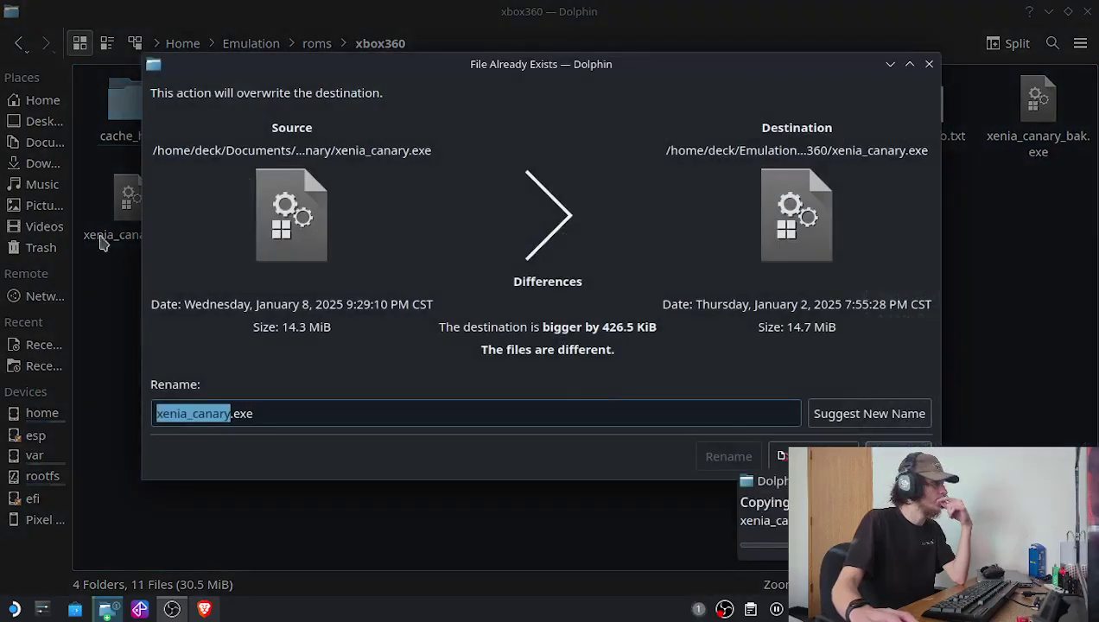
click(812, 455)
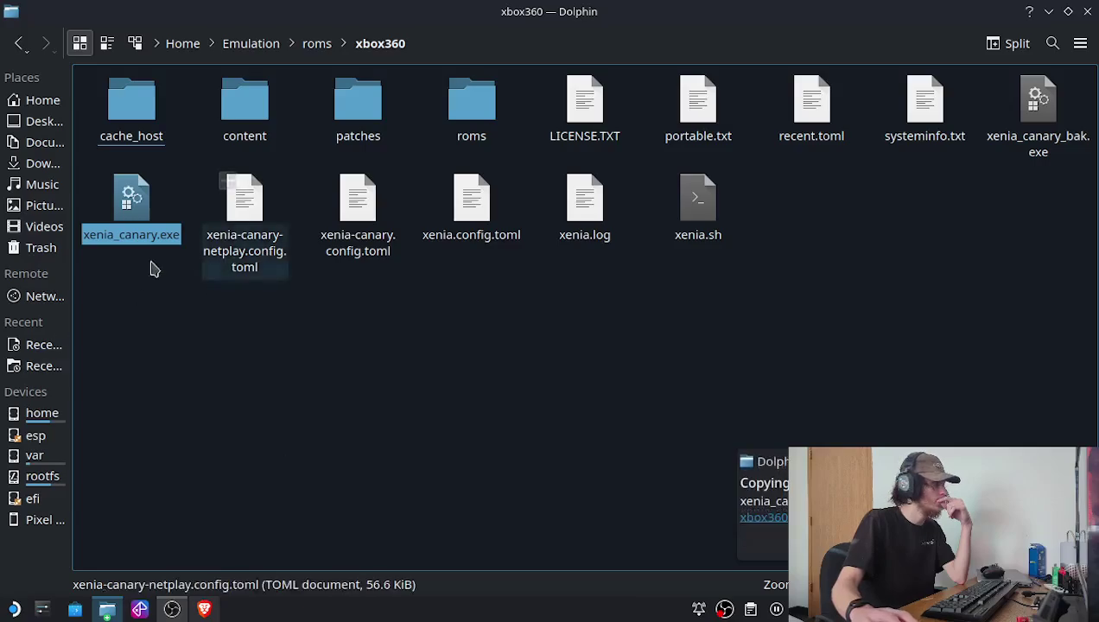
click(12, 609)
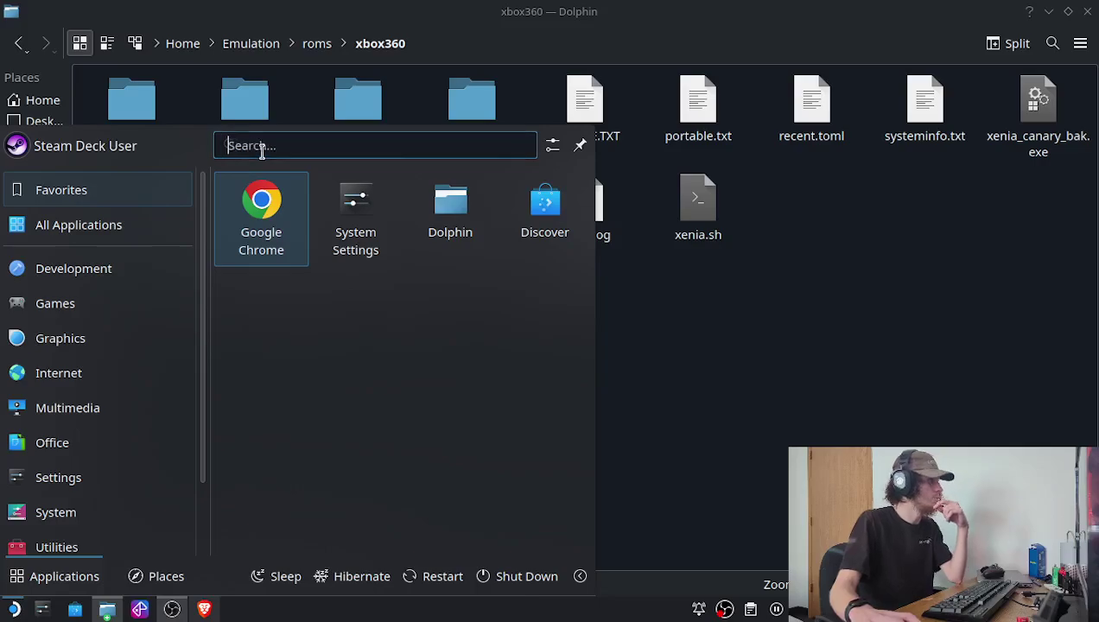
text(xenia)
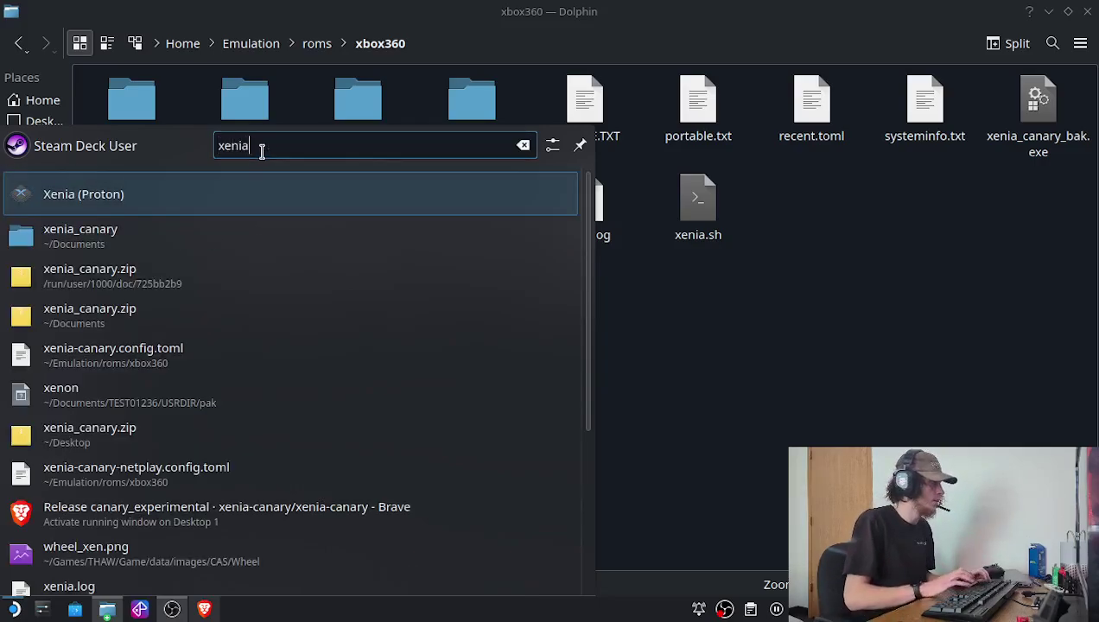
click(153, 212)
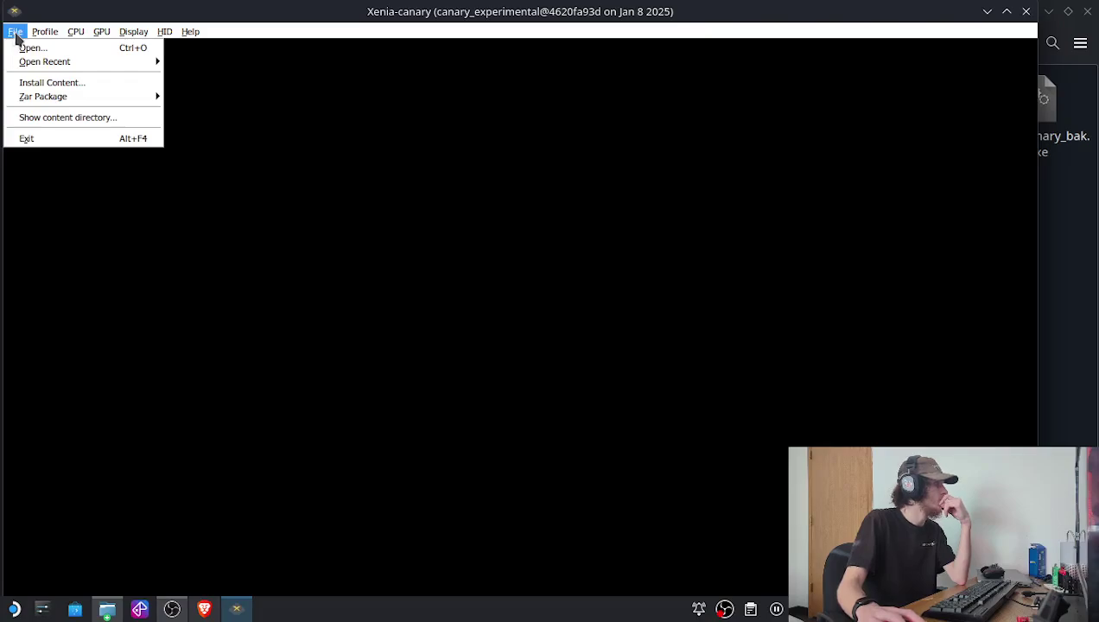
click(505, 33)
click(1026, 12)
click(494, 392)
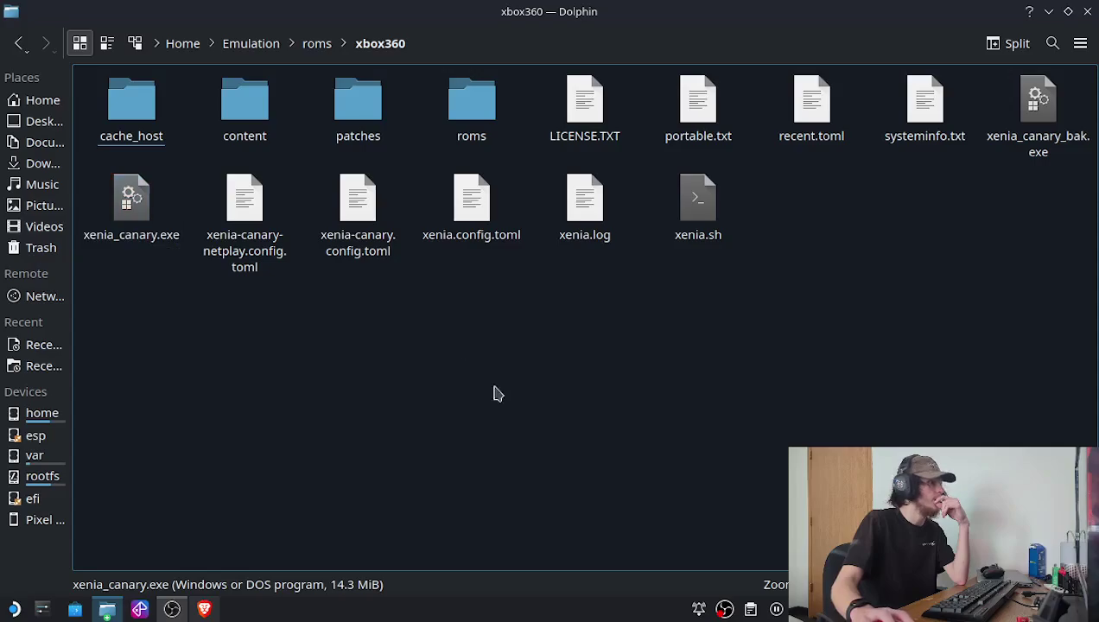
double_click(370, 212)
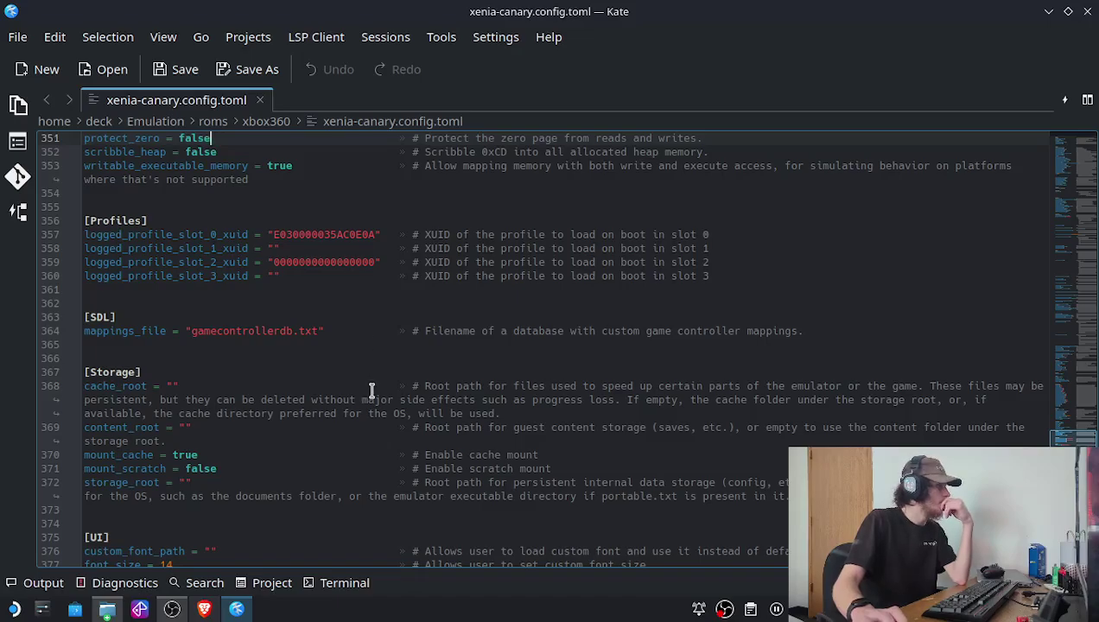
scroll(372, 390, up, 4)
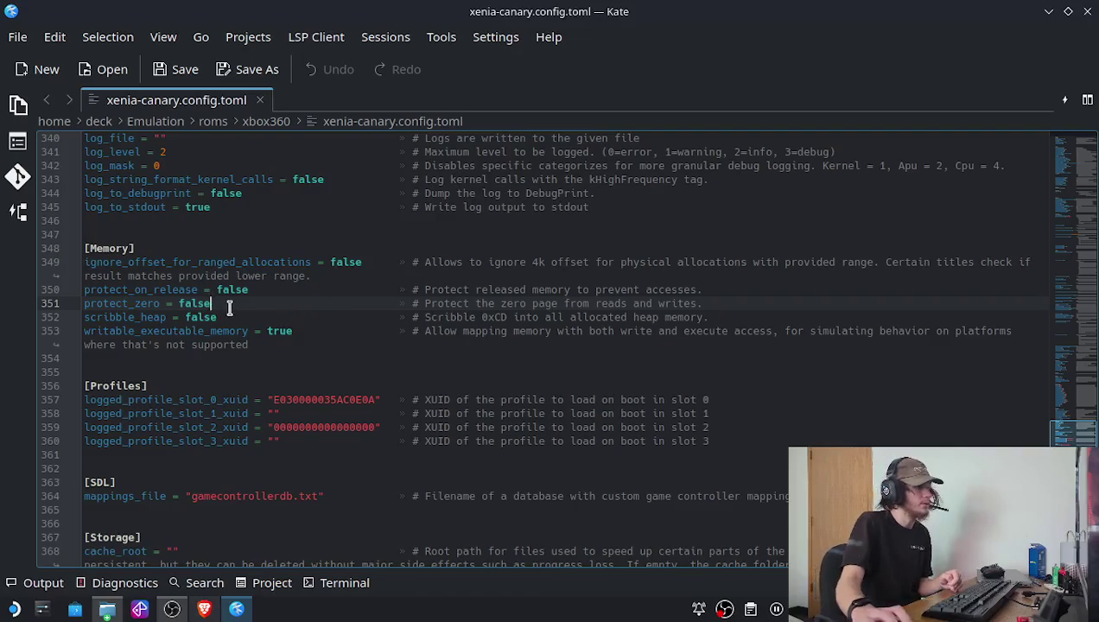
scroll(229, 309, up, 10)
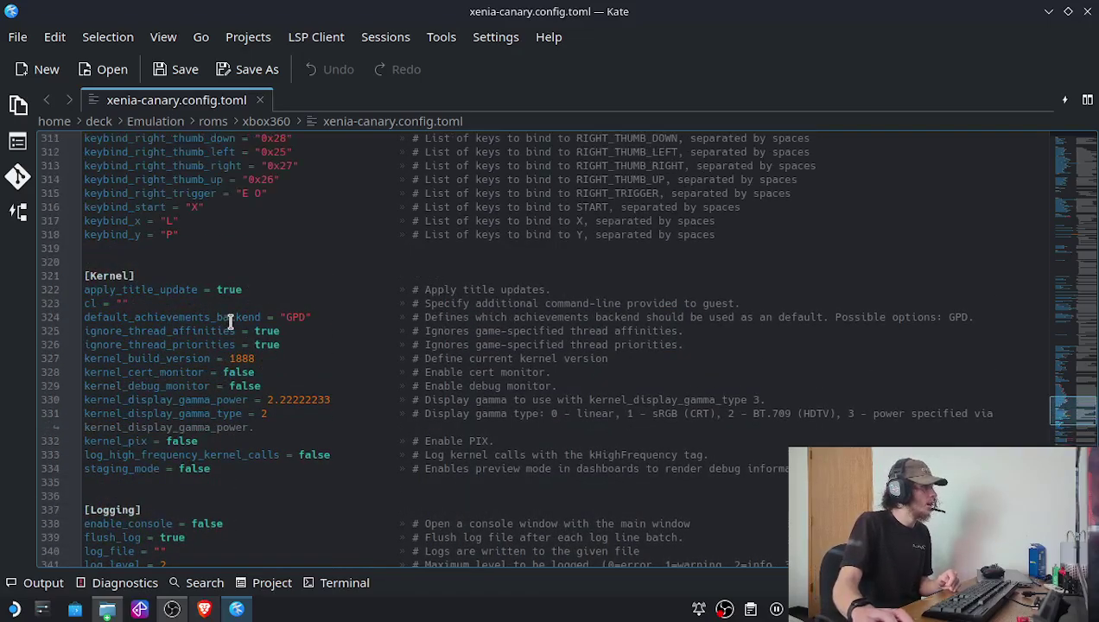
scroll(229, 320, up, 13)
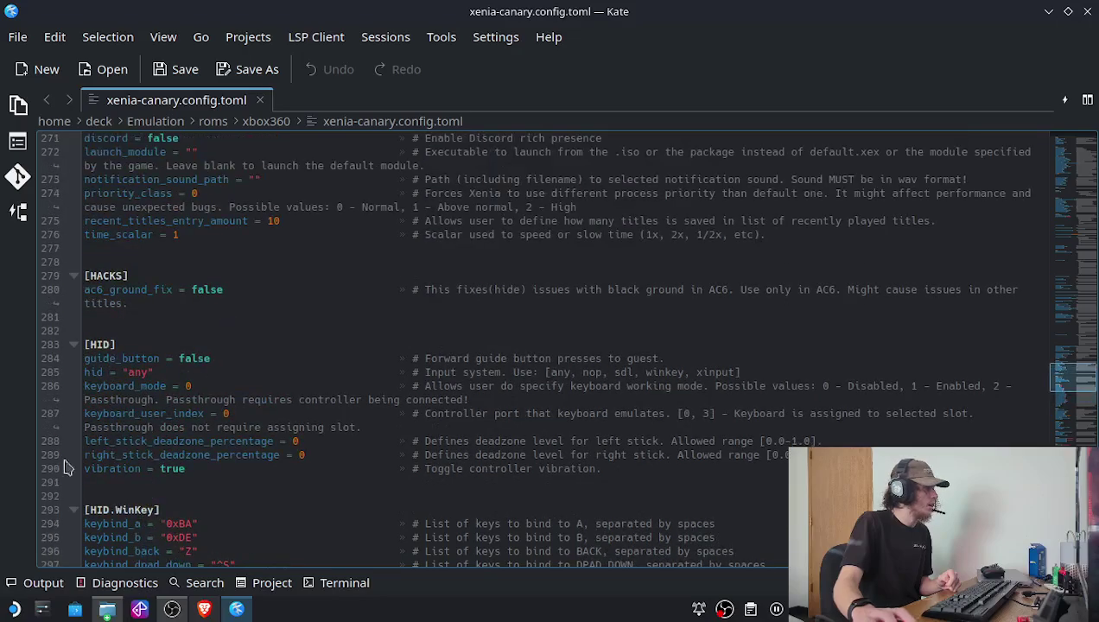
scroll(138, 425, up, 7)
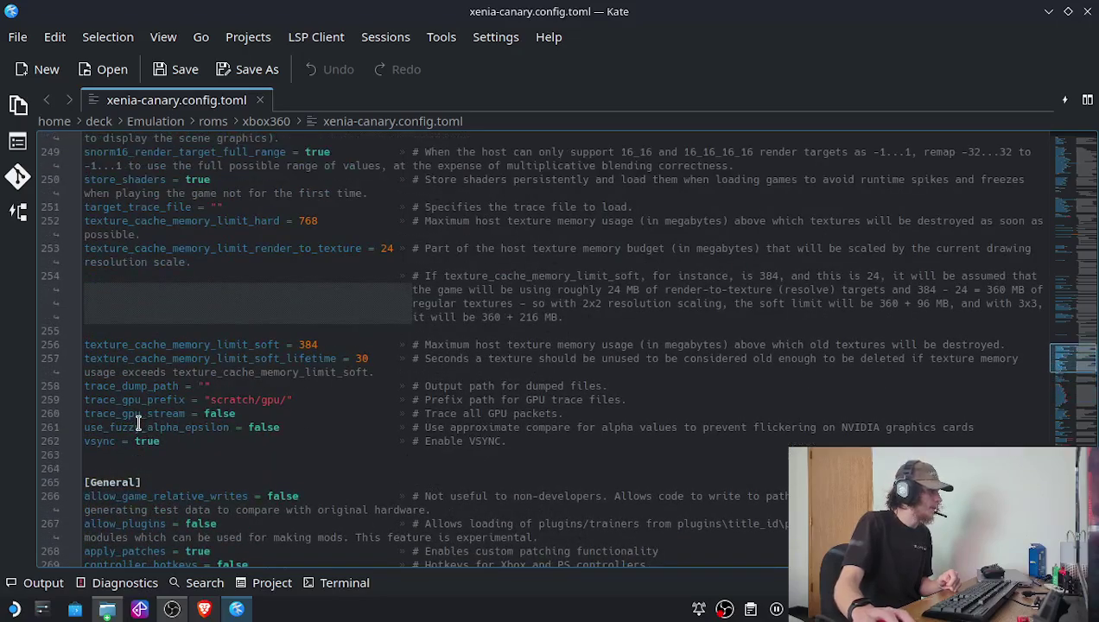
scroll(138, 425, up, 12)
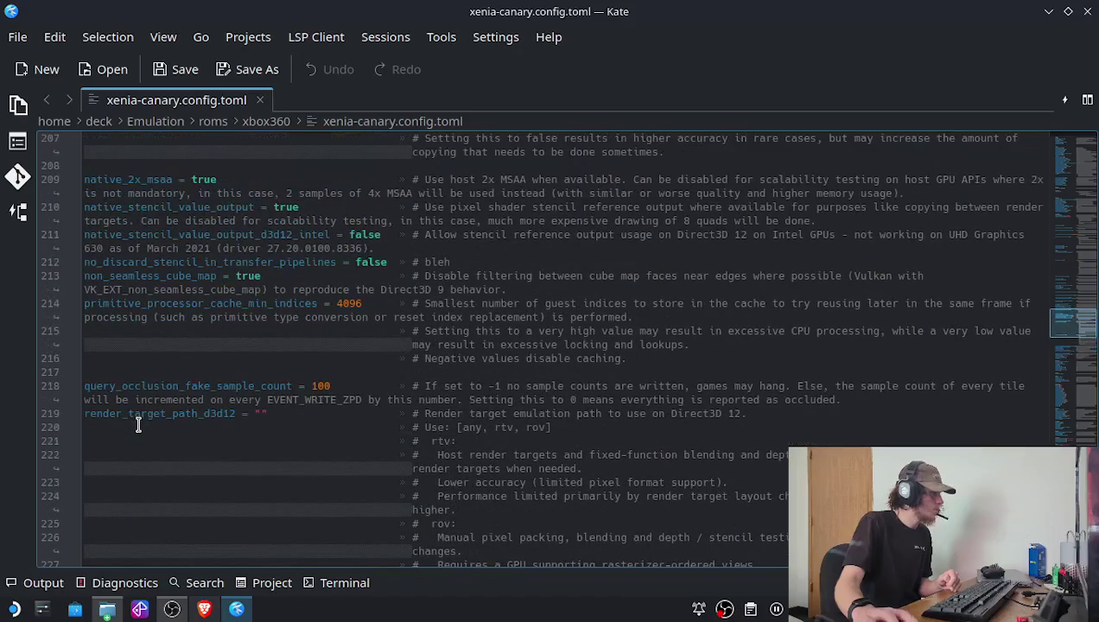
scroll(138, 425, up, 3)
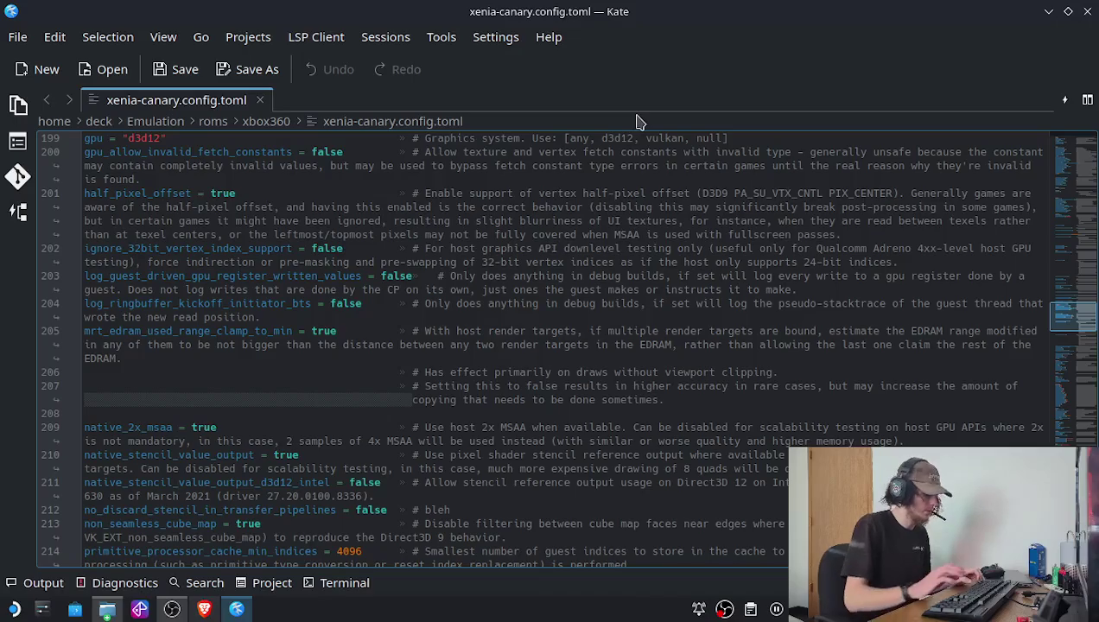
Search the config for 'lice' to locate the [Content] setting license_mask = 1.
key(ctrl+f)
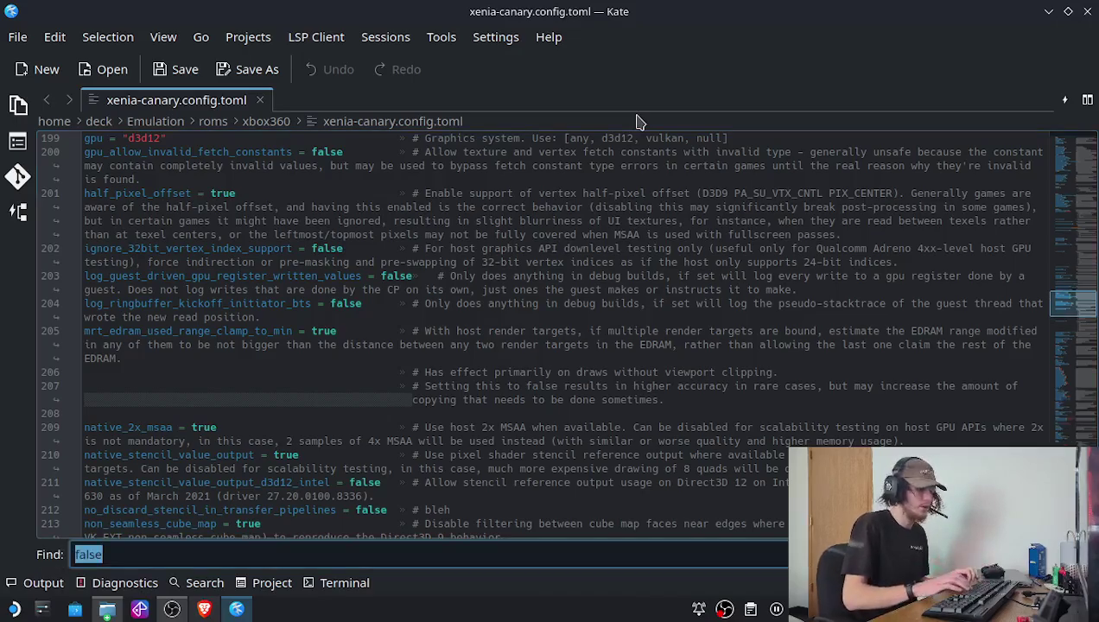
key(BackSpace)
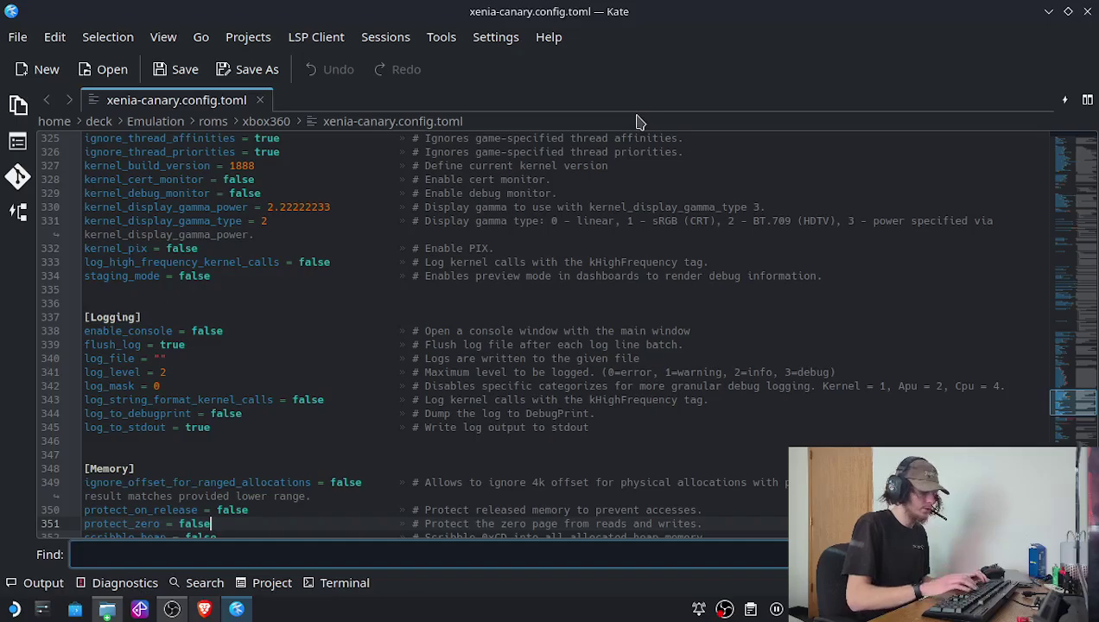
text(lice)
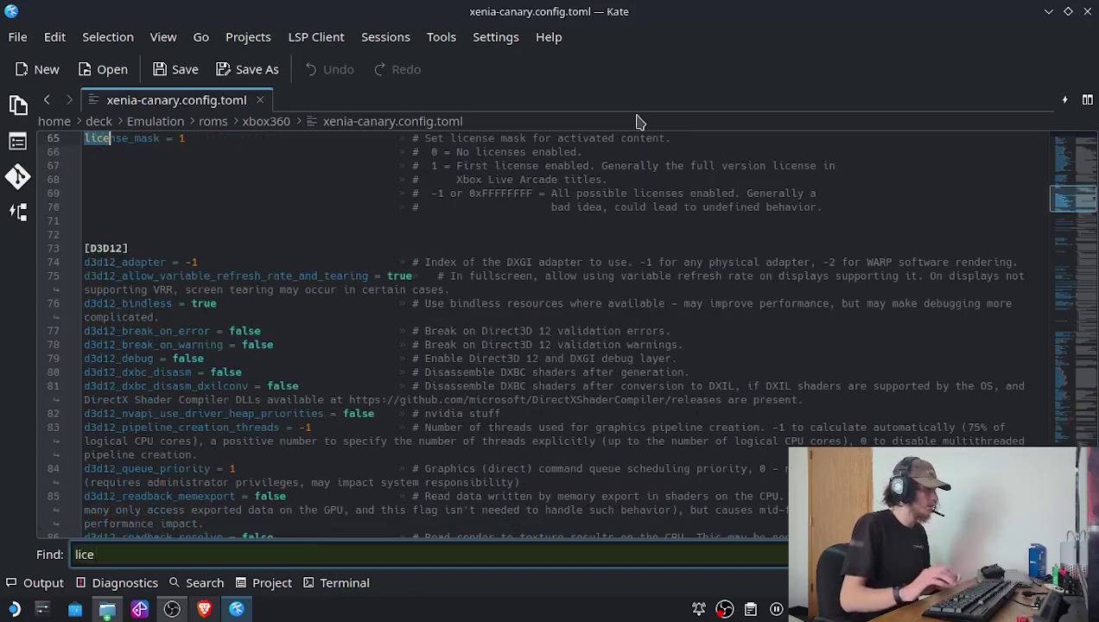
click(179, 139)
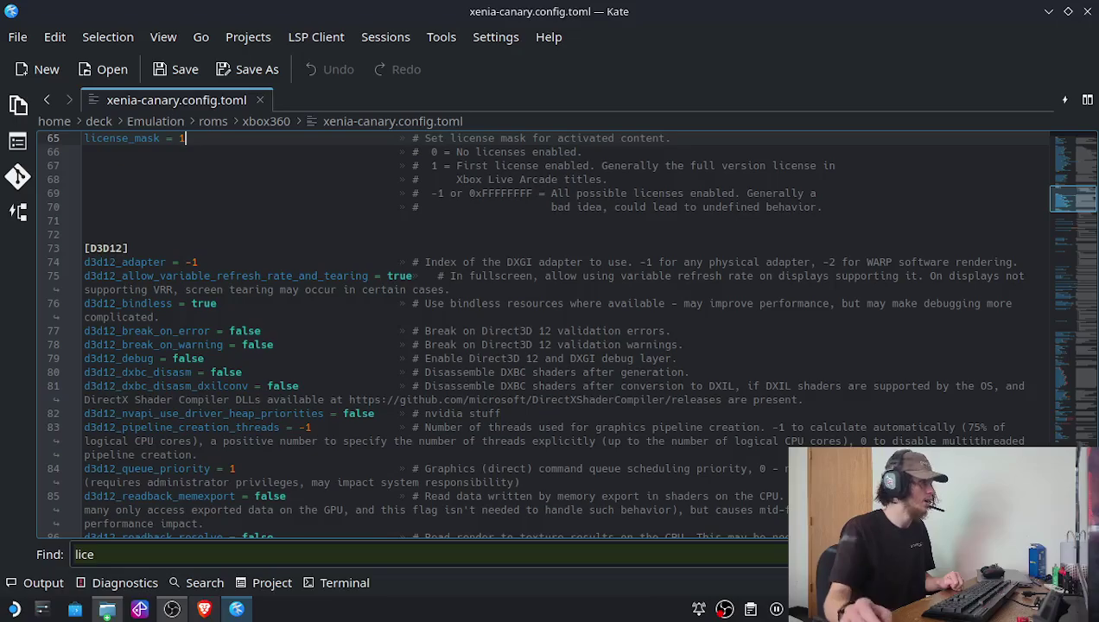
scroll(406, 418, up, 19)
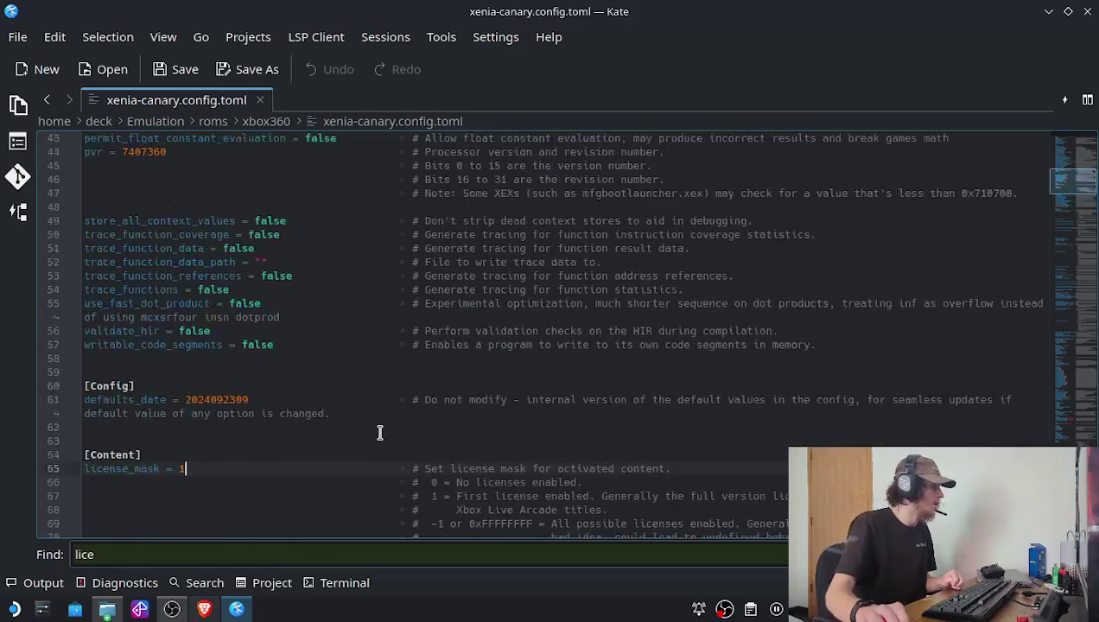
scroll(376, 439, up, 3)
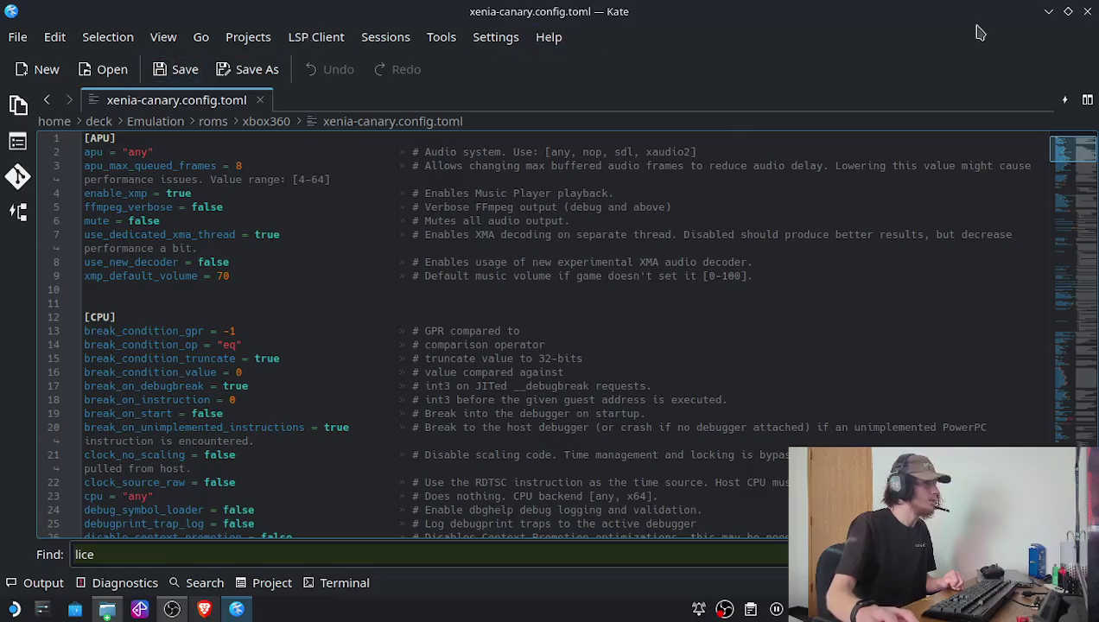
Close Kate without changes and open the roms folder inside xbox360.
click(1087, 12)
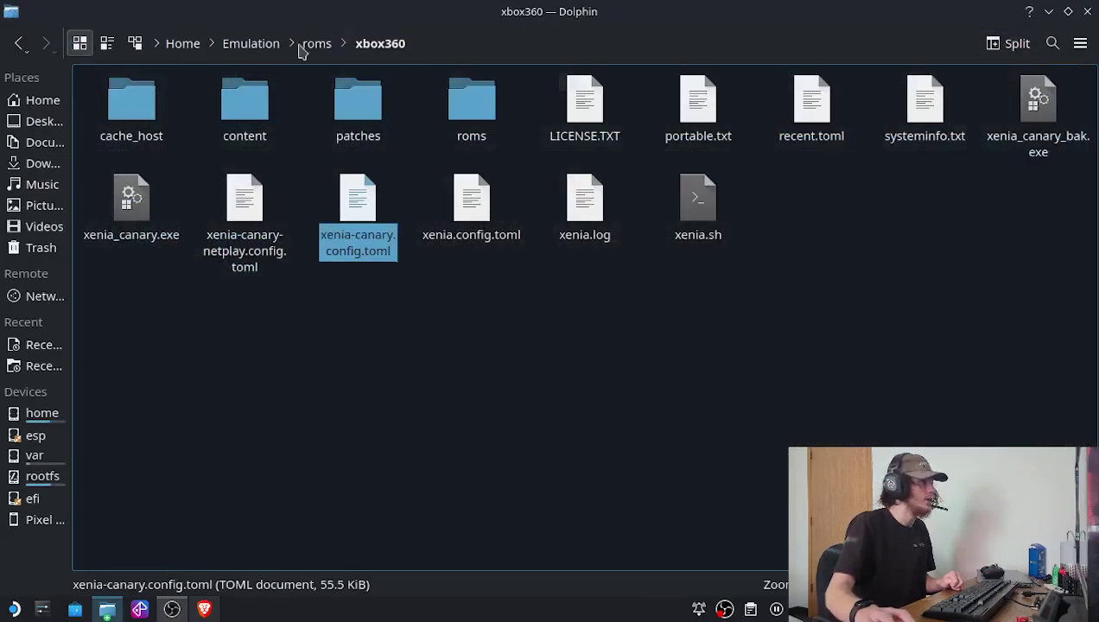
click(482, 102)
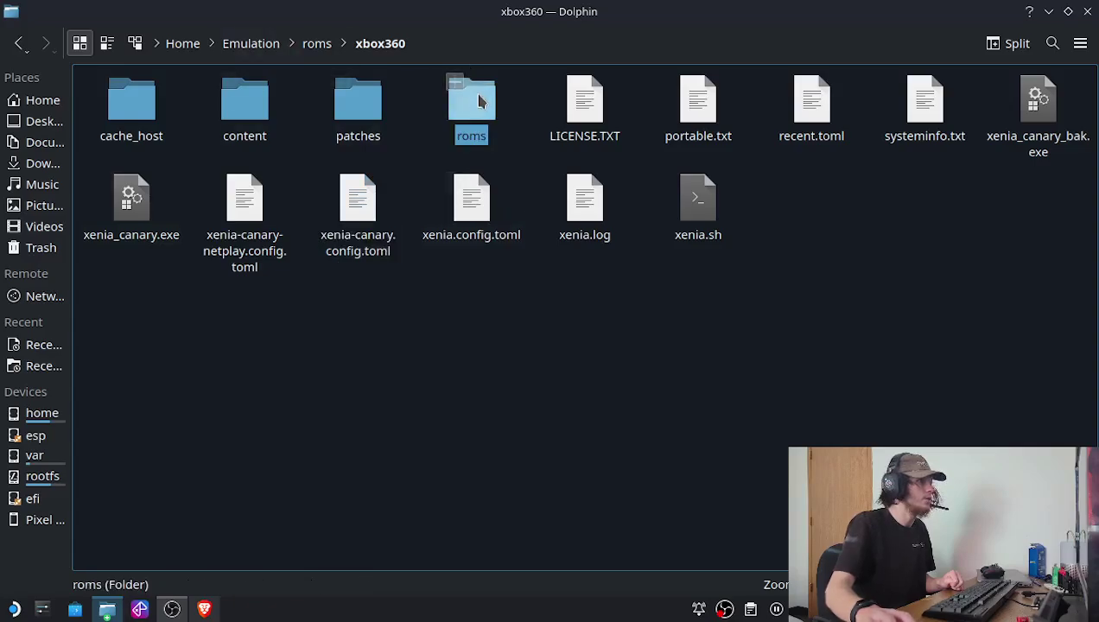
double_click(481, 102)
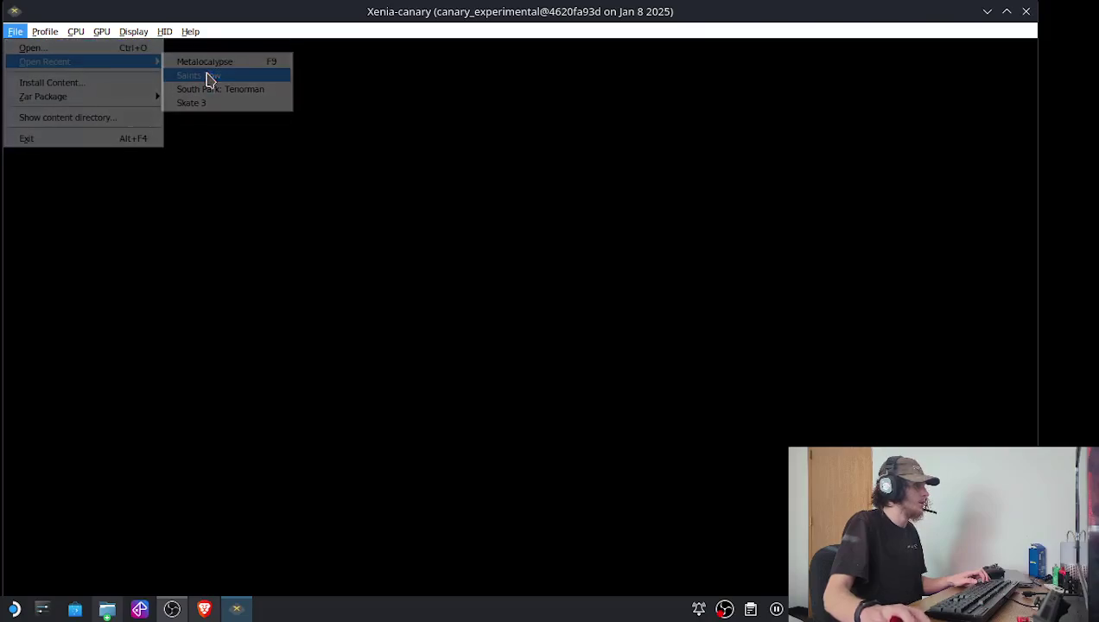
Launch Saints Row from recent titles, start a new game without saving, and show the Profiles Menu.
click(209, 76)
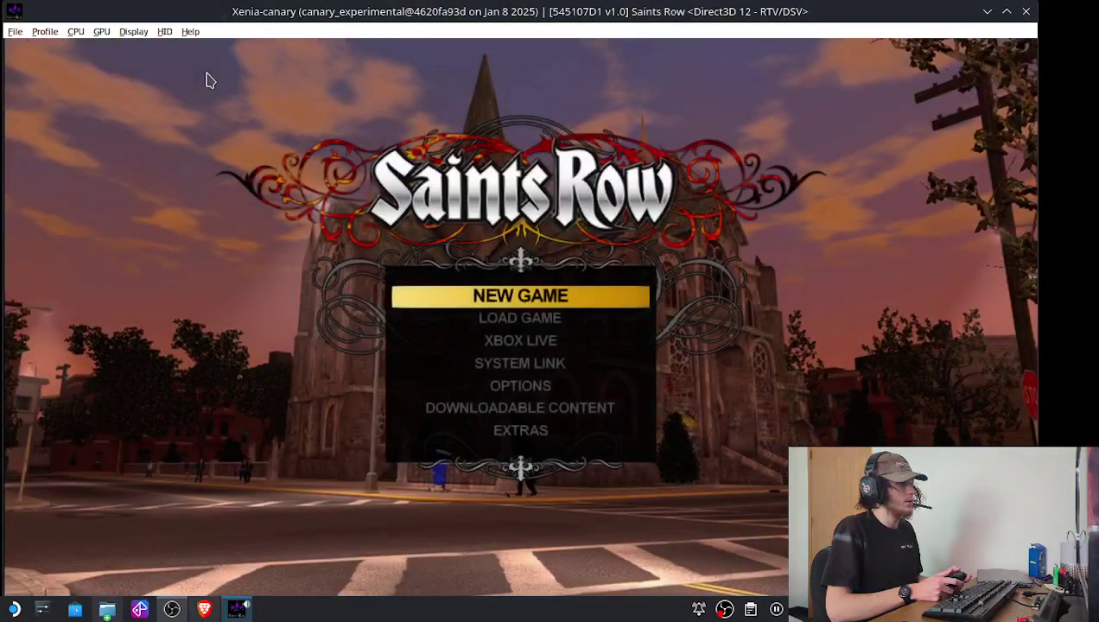
key(Return)
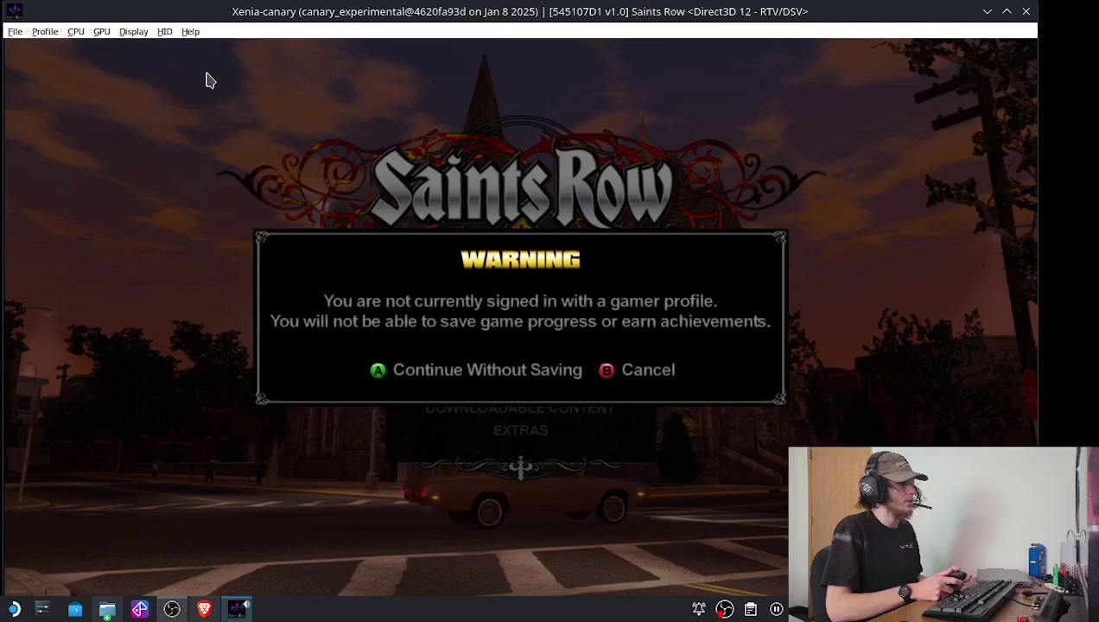
key(Return)
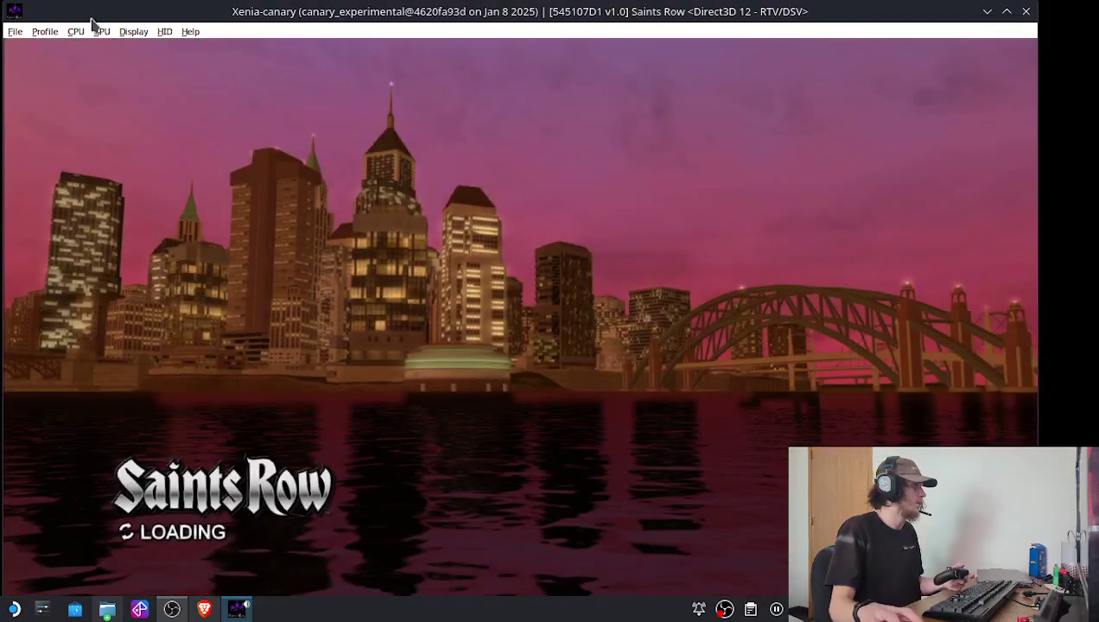
click(51, 32)
click(59, 50)
Sign in with the existing profile, close the profiles list, and exit player creation, confirming Yes.
click(128, 140)
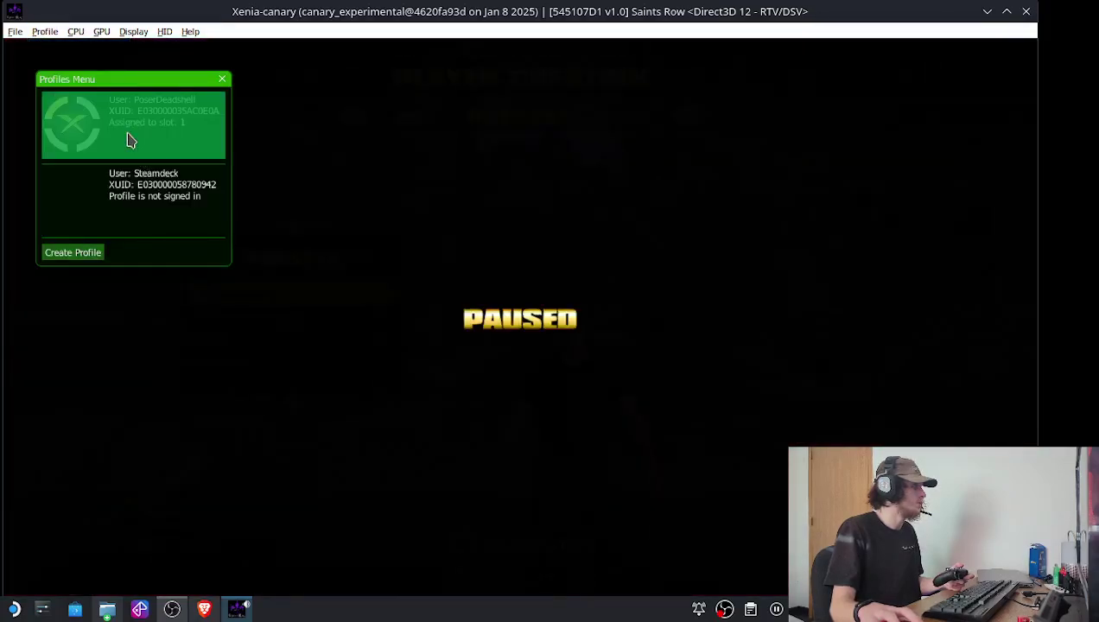
click(222, 78)
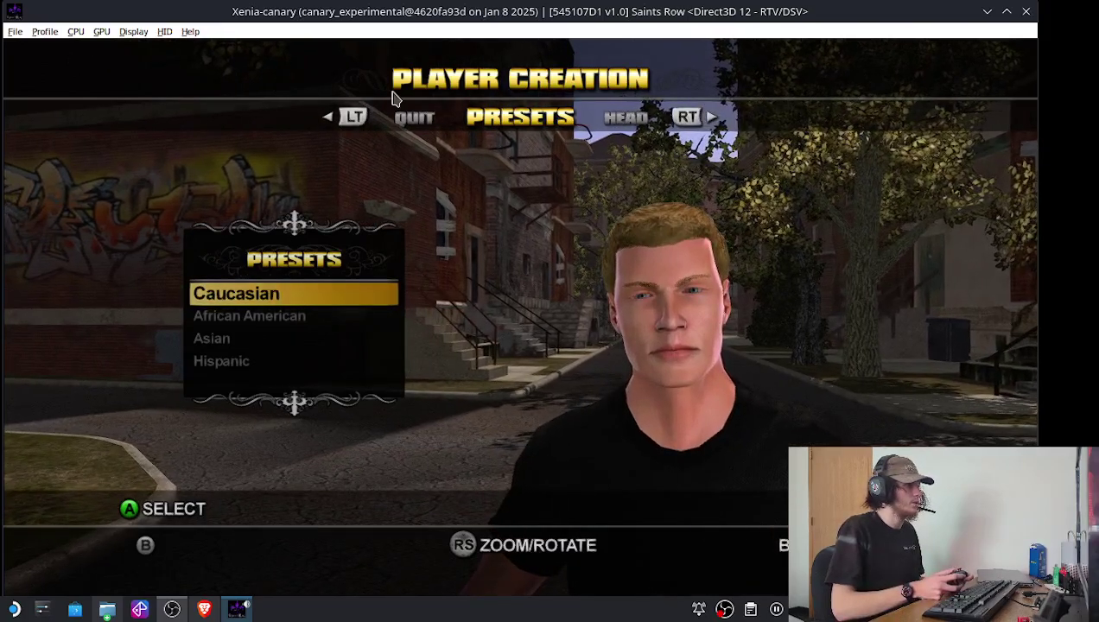
key(e)
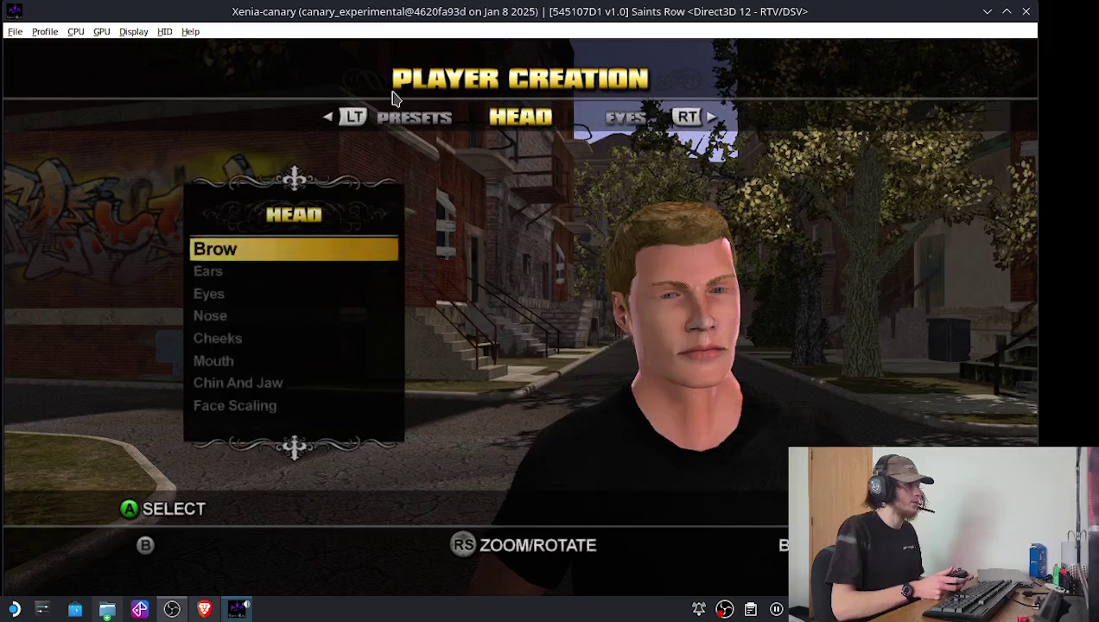
key(apostrophe)
key(l)
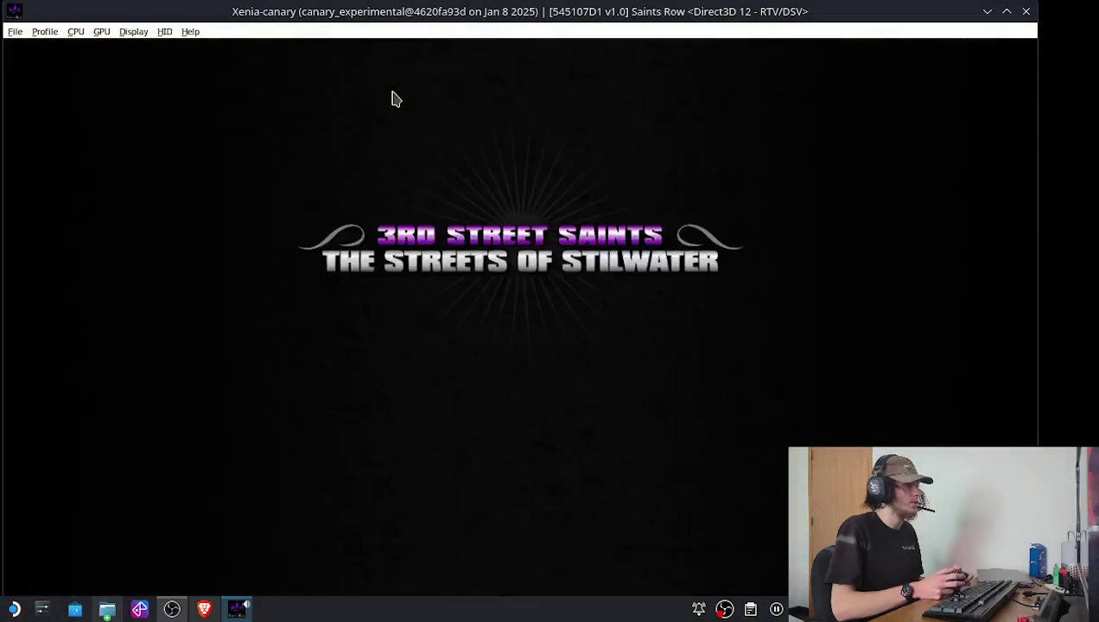